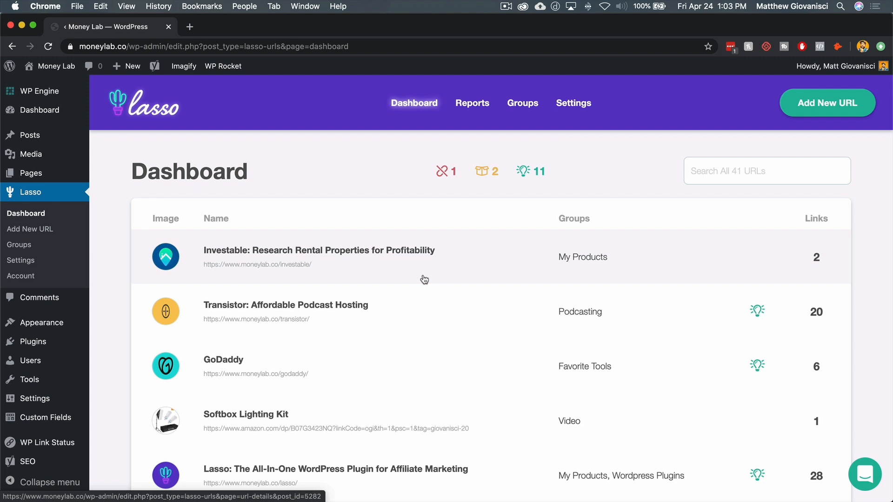
Open the details of the Investable link, and bring up the form for adding a new URL before dismissing it unused.
left_click(424, 280)
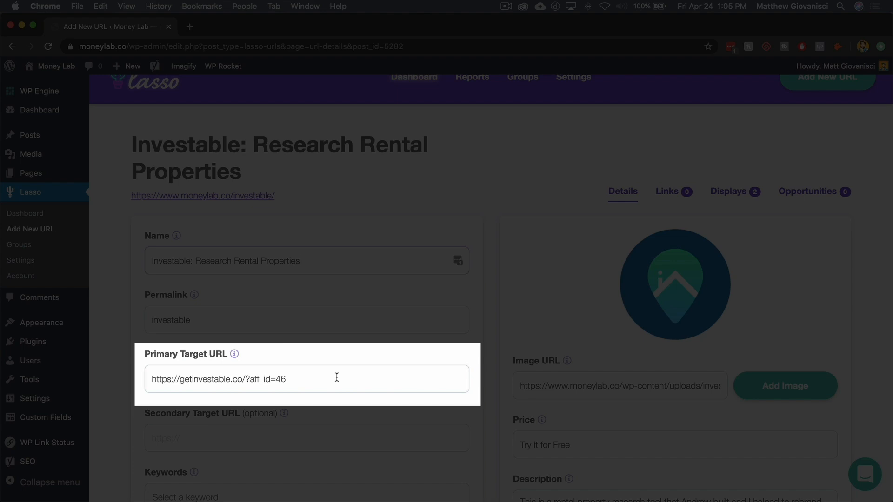
scroll(330, 374, "up", 2)
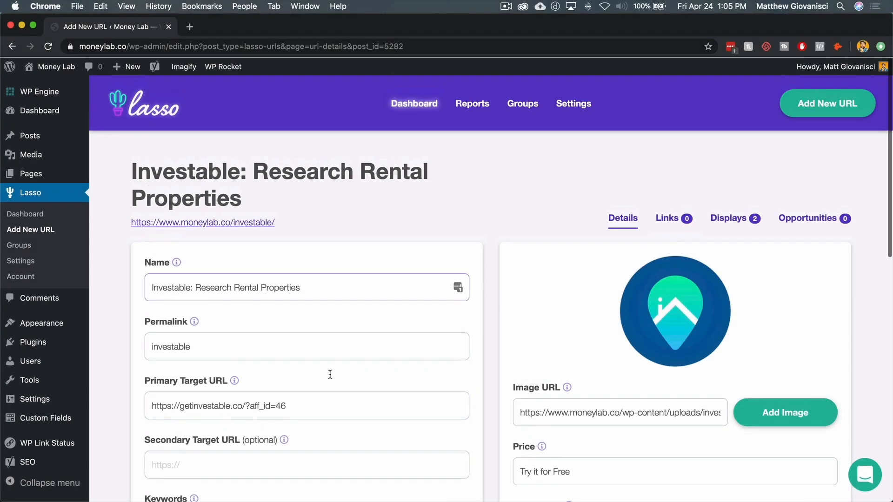
left_click(843, 103)
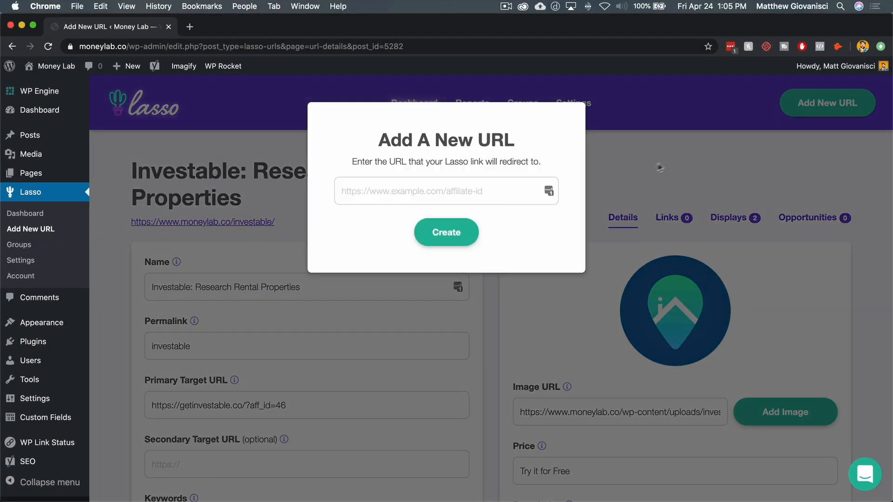
left_click(662, 173)
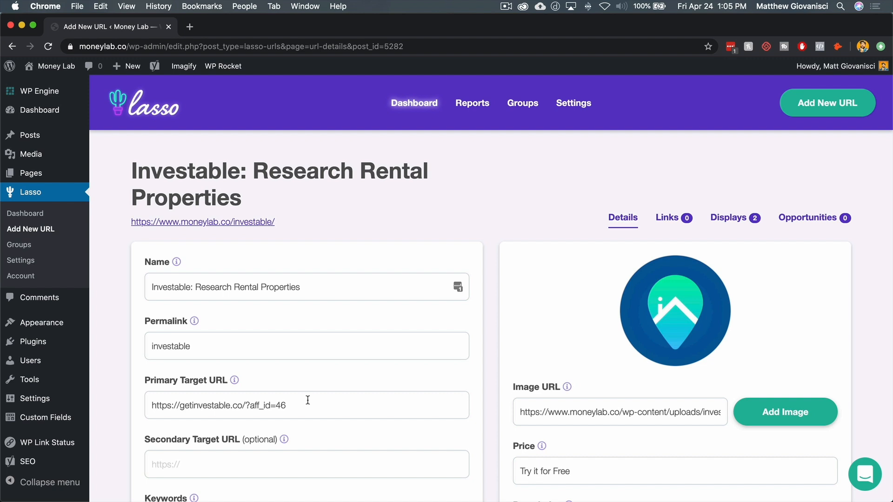
Review the Investable link's primary and secondary target URL fields and the matching button text fields.
scroll(304, 399, "down", 4)
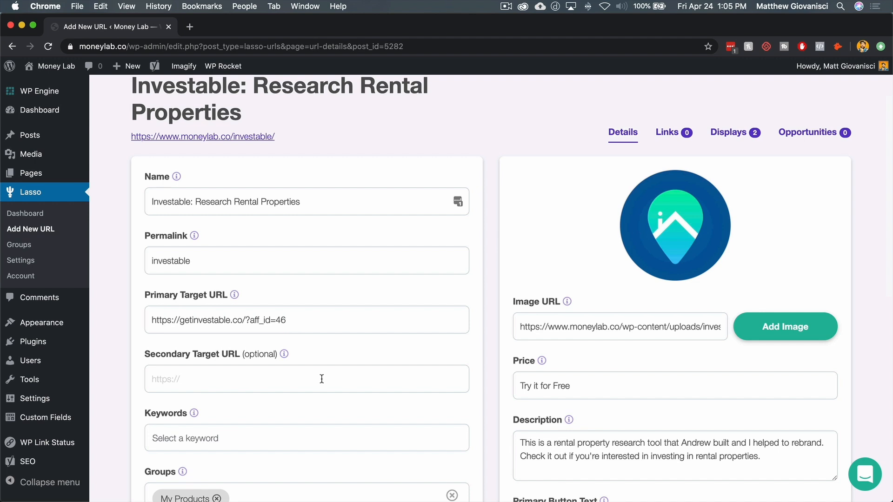
scroll(309, 369, "down", 2)
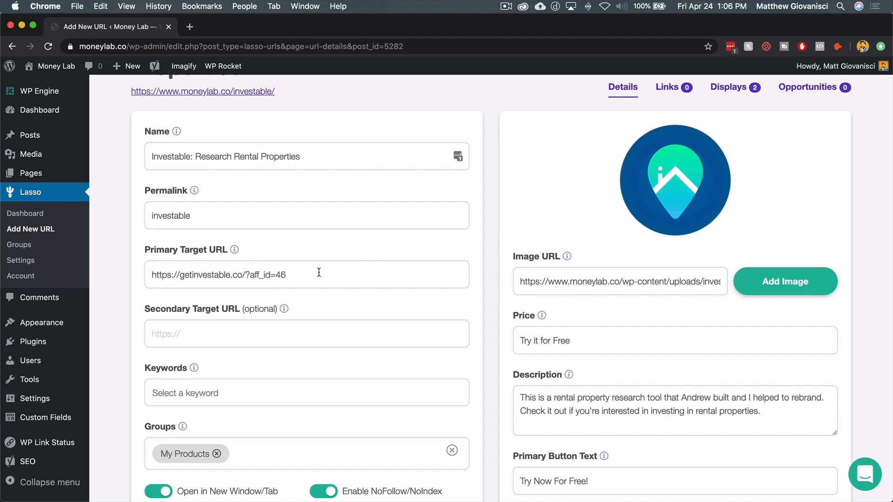
scroll(318, 273, "down", 1)
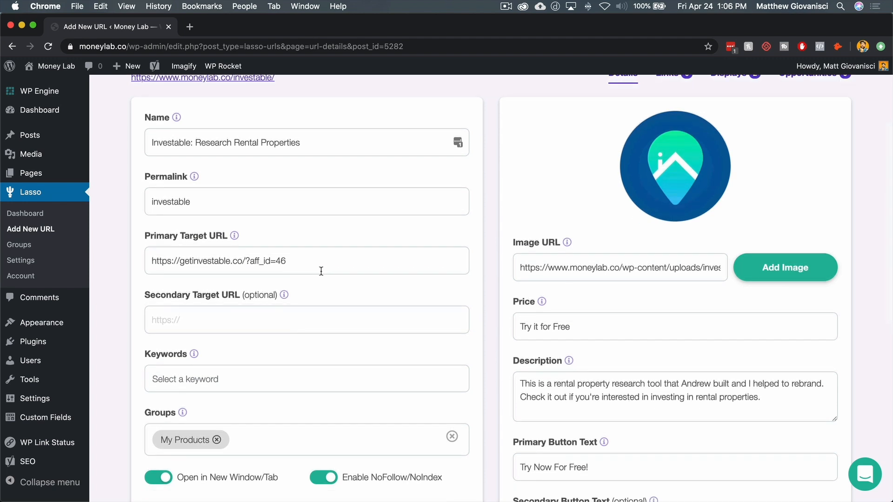
scroll(325, 269, "down", 4)
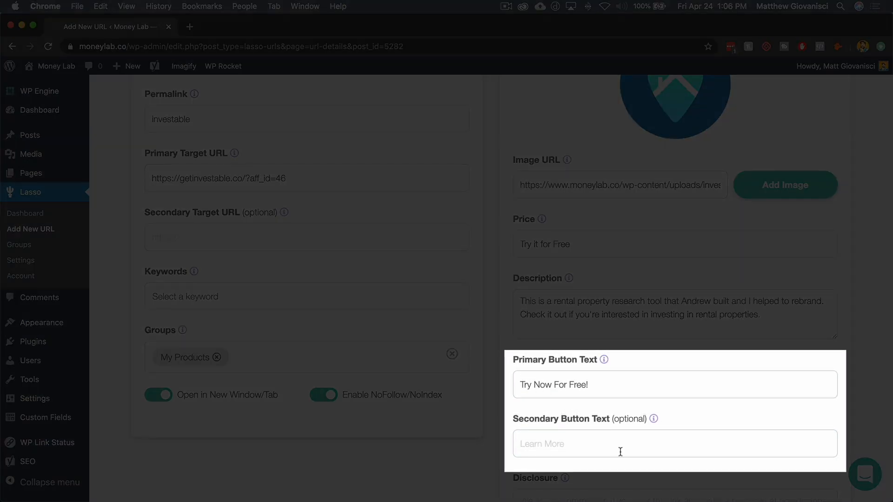
scroll(310, 350, "up", 5)
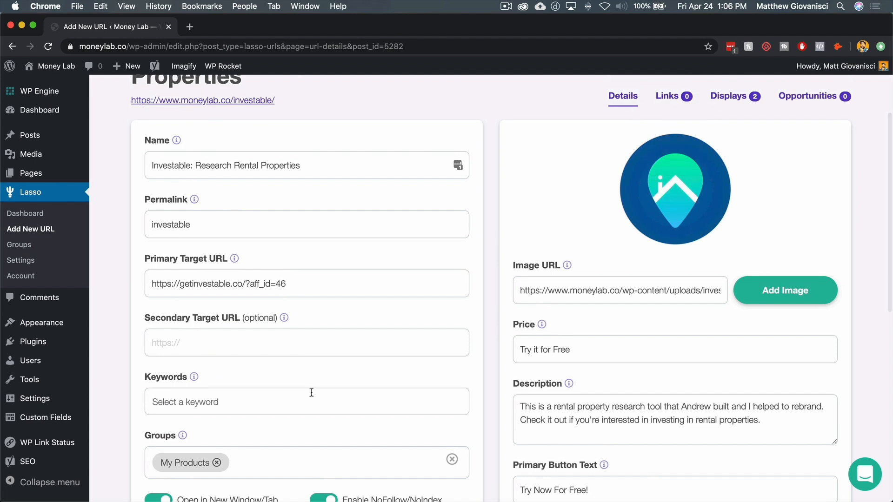
scroll(309, 393, "down", 1)
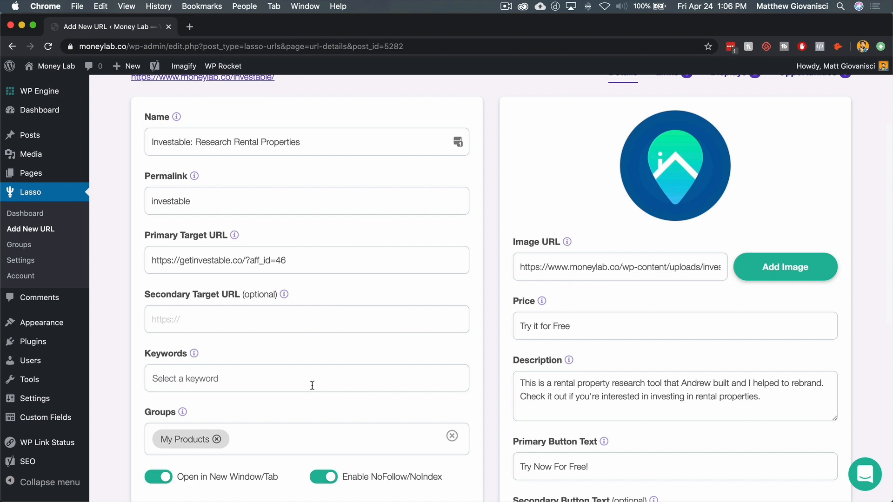
Add "Investable" as a keyword for the link.
scroll(312, 386, "up", 2)
left_click(281, 423)
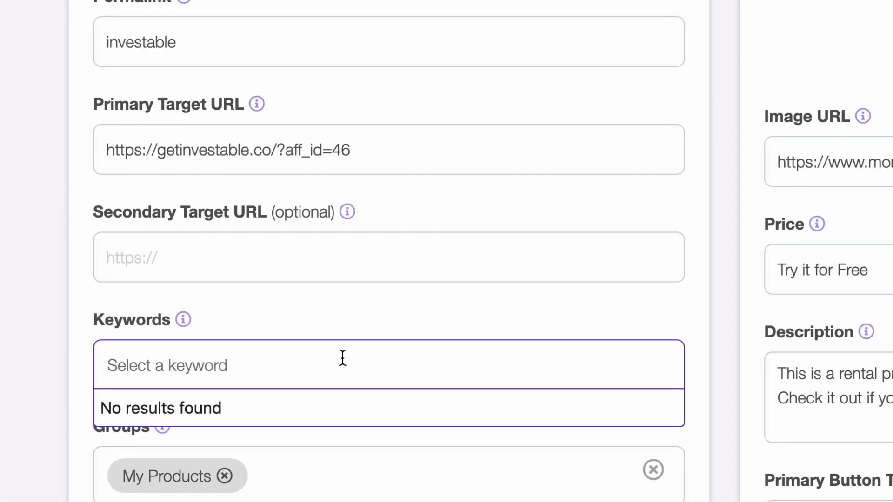
type("Invest")
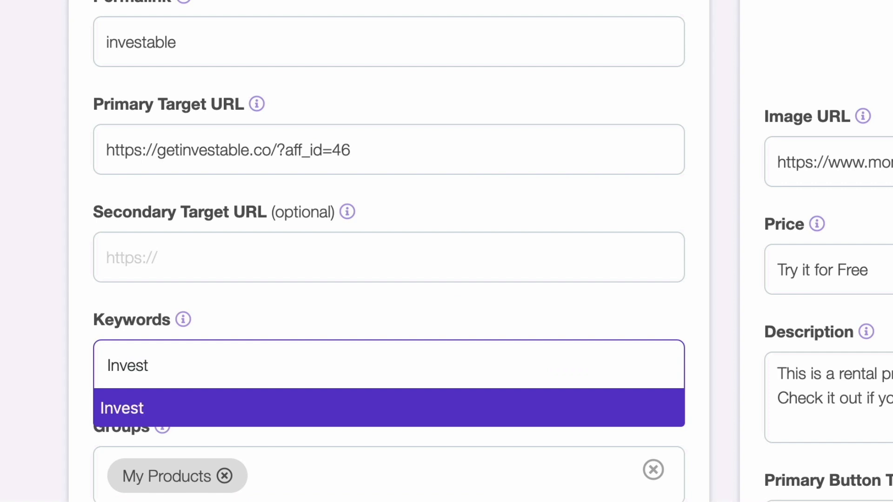
type("able")
key("Return")
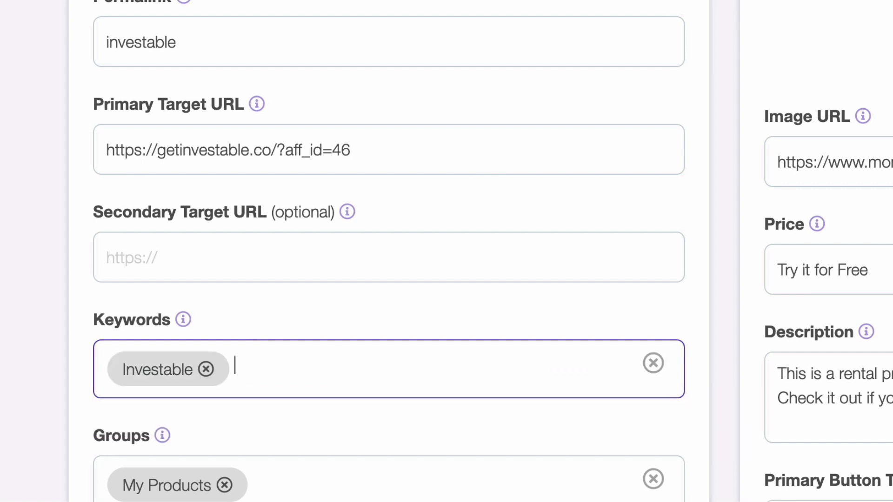
View the media library images available for the link's picture and close it without choosing one.
scroll(391, 304, "down", 5)
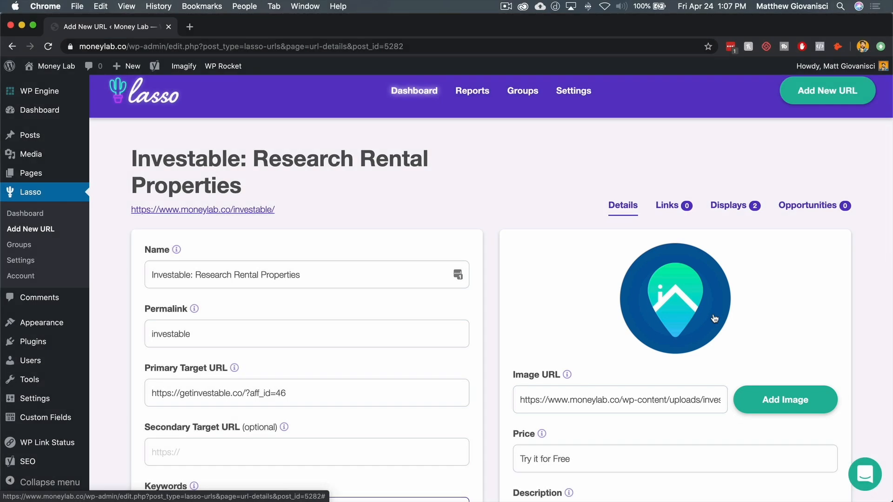
left_click(715, 318)
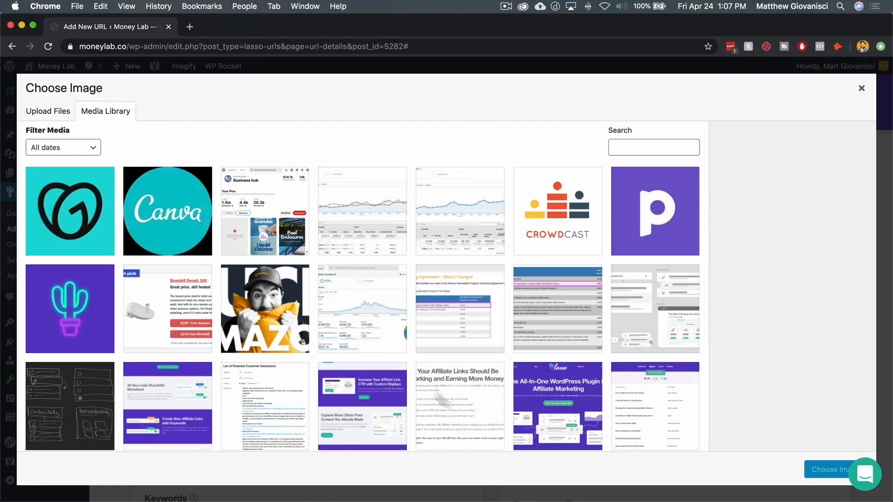
left_click(861, 88)
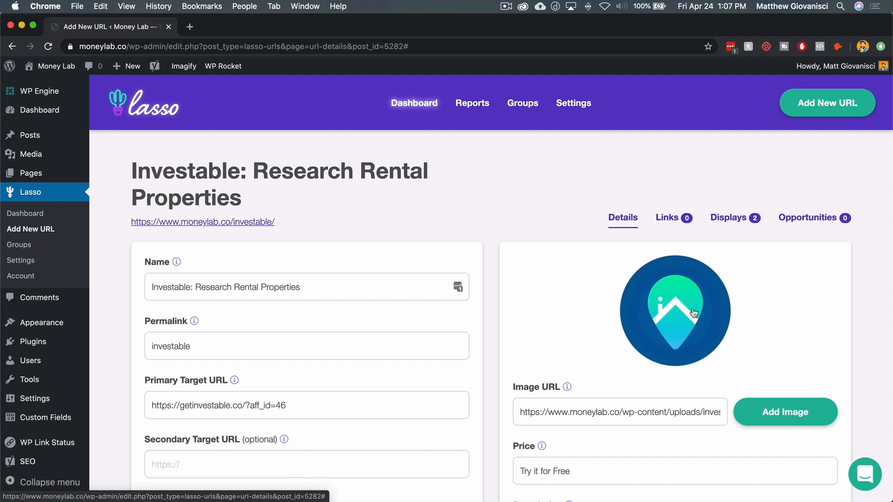
Go through the link's price, description, button text and disclosure fields, and copy its display shortcode.
scroll(694, 313, "down", 5)
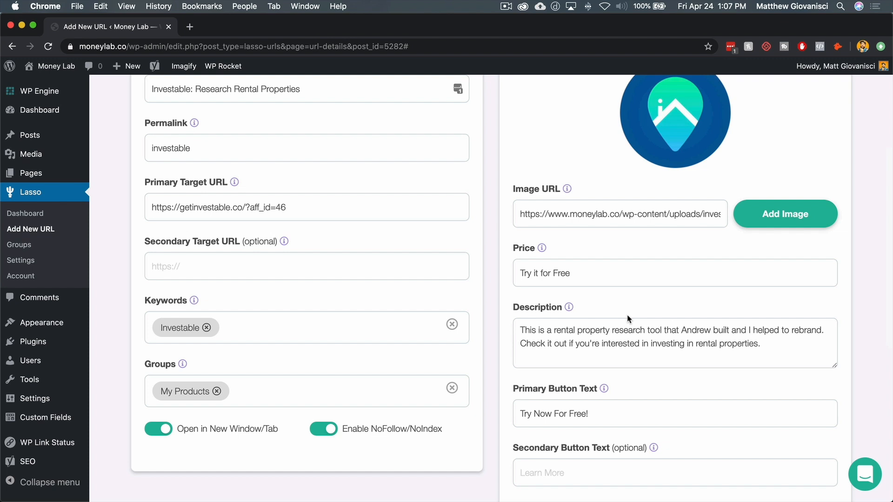
scroll(619, 318, "up", 2)
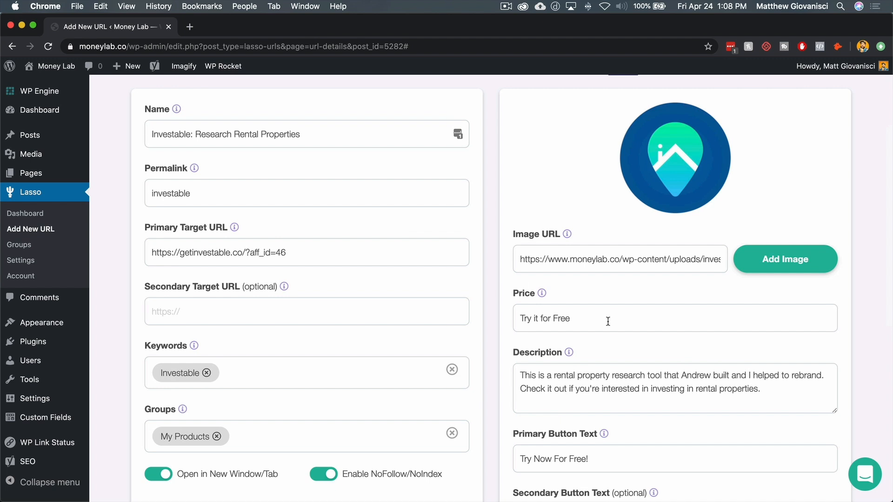
scroll(608, 321, "up", 1)
scroll(651, 372, "down", 2)
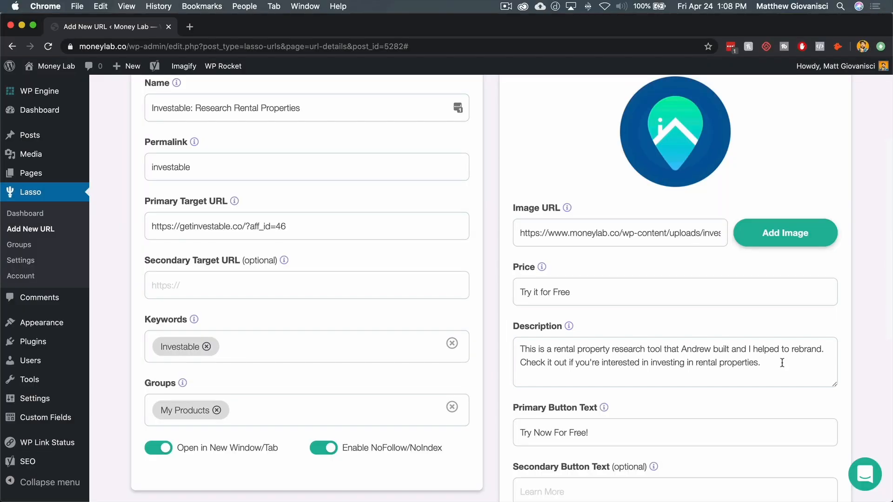
scroll(783, 363, "down", 2)
scroll(699, 361, "down", 3)
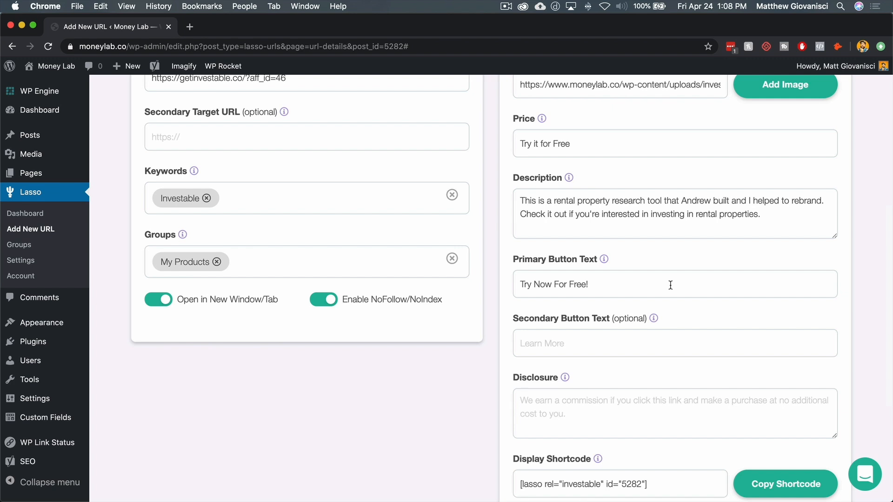
scroll(634, 345, "down", 2)
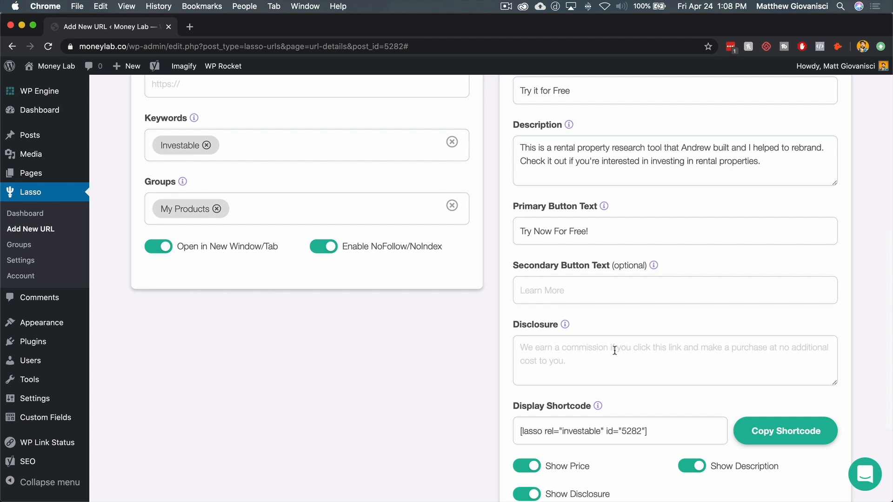
scroll(615, 350, "down", 3)
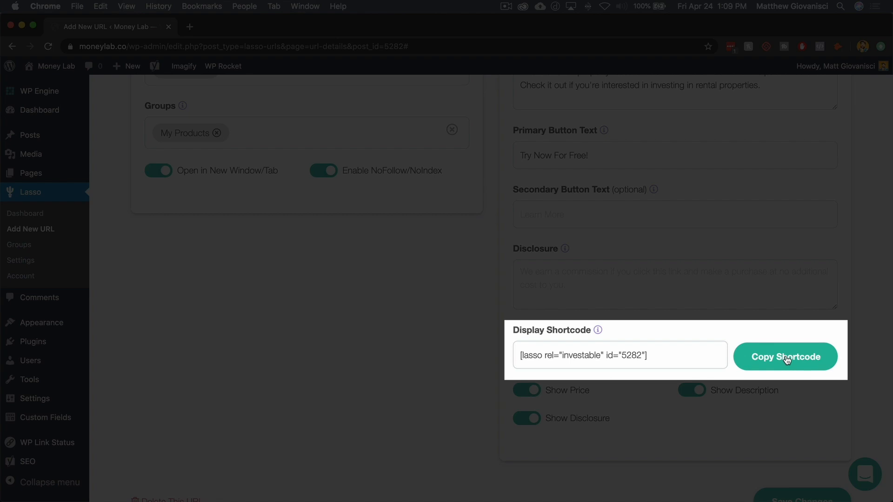
left_click(628, 362)
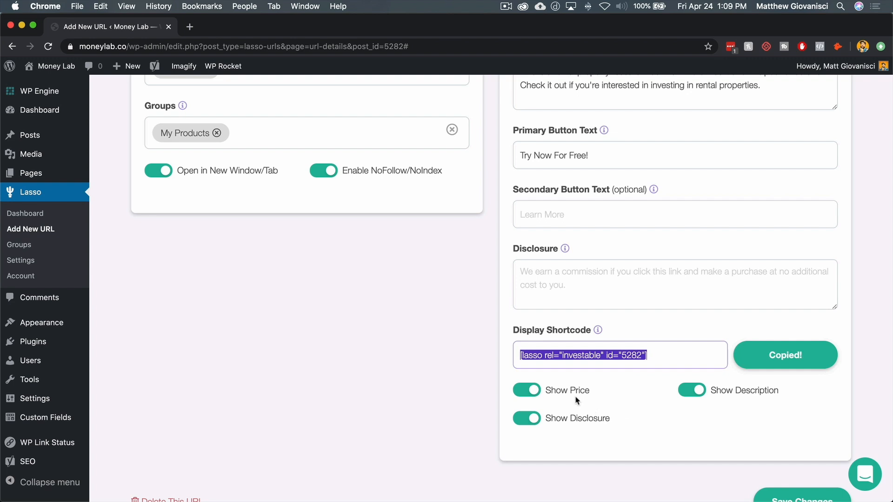
Look back over the link's details and save the changes to the Investable link.
scroll(577, 403, "up", 1)
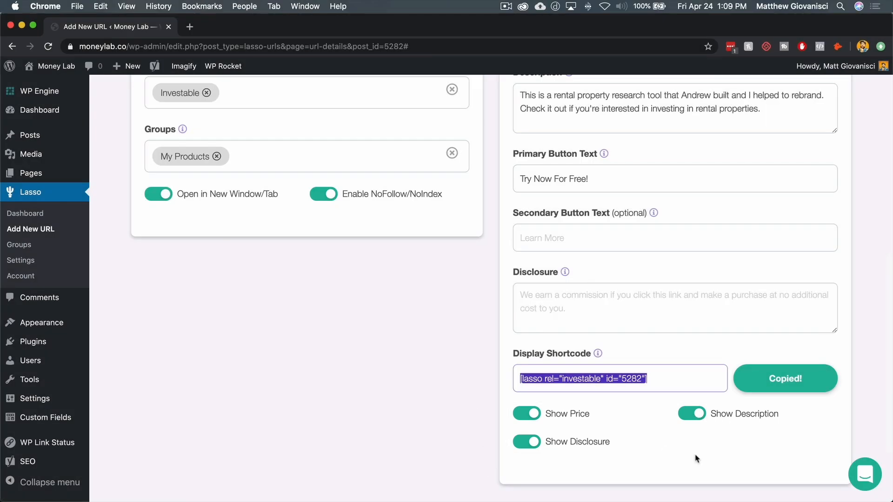
scroll(662, 456, "up", 15)
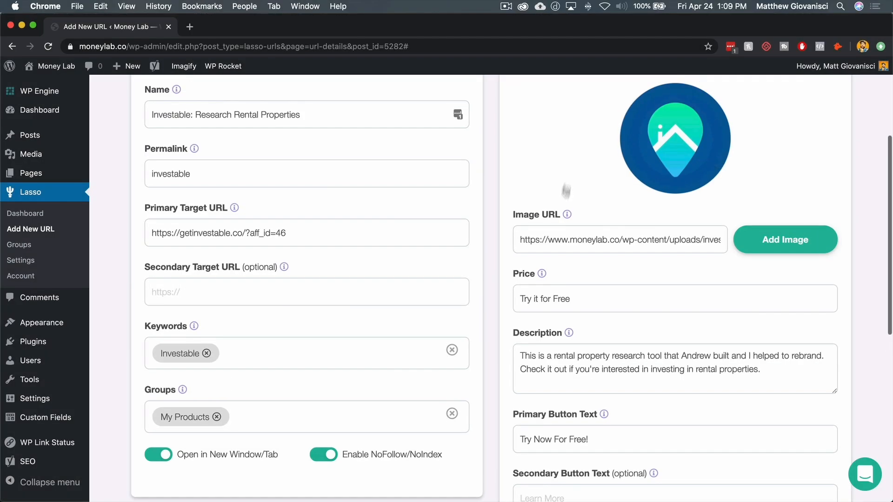
scroll(578, 247, "down", 3)
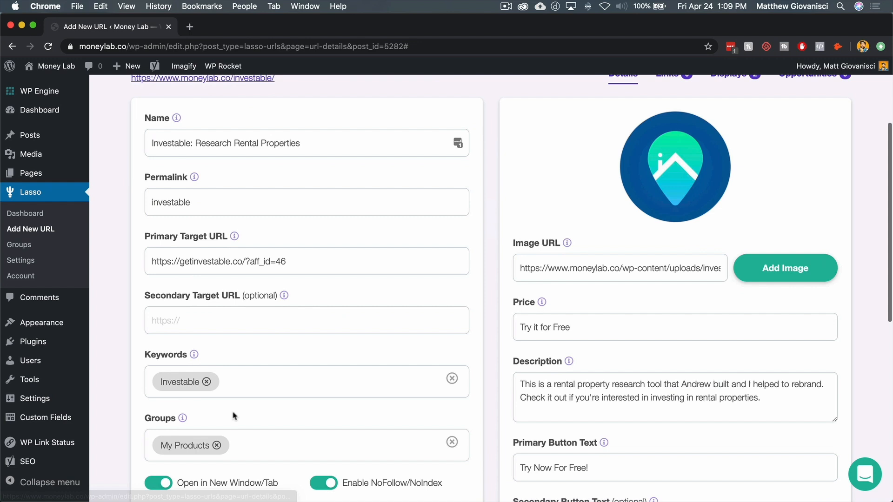
scroll(236, 414, "down", 15)
left_click(802, 418)
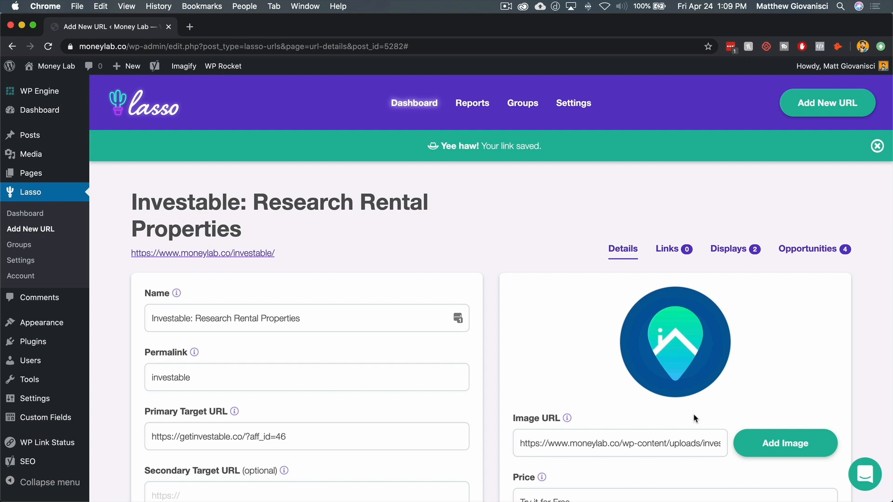
Check where the Investable link is used as links and displays, and preview its first single link display.
left_click(675, 257)
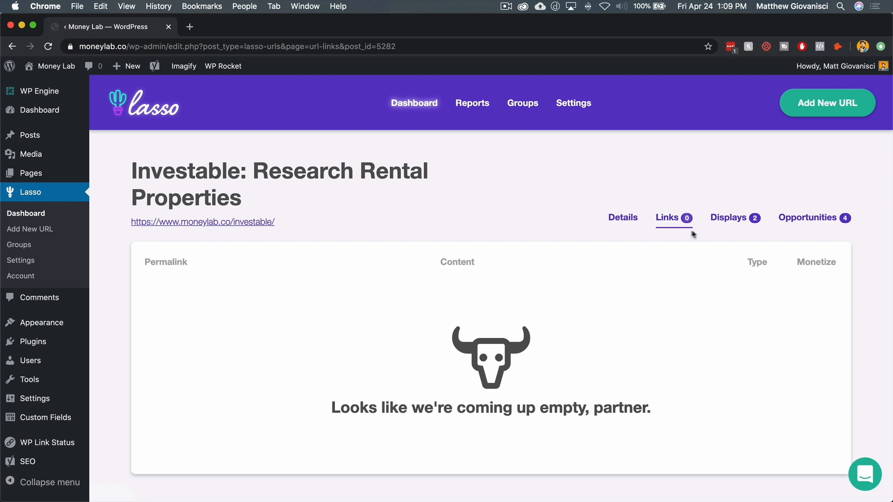
left_click(732, 227)
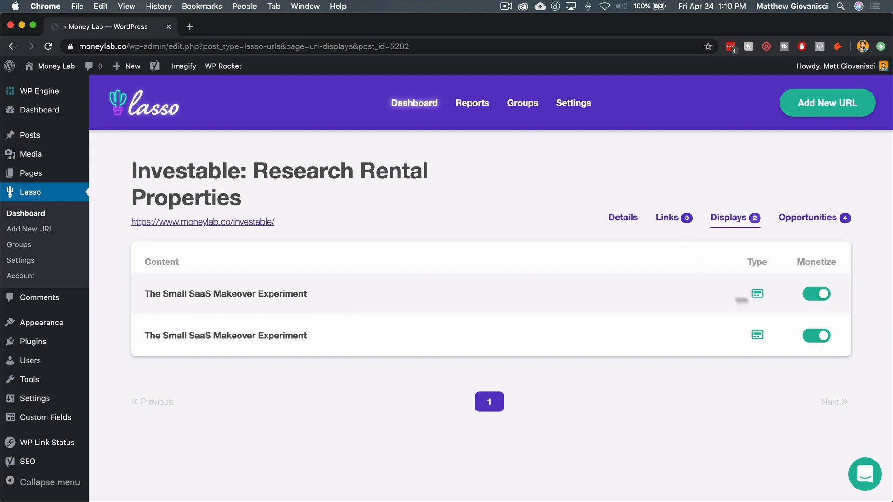
mouse_move(756, 299)
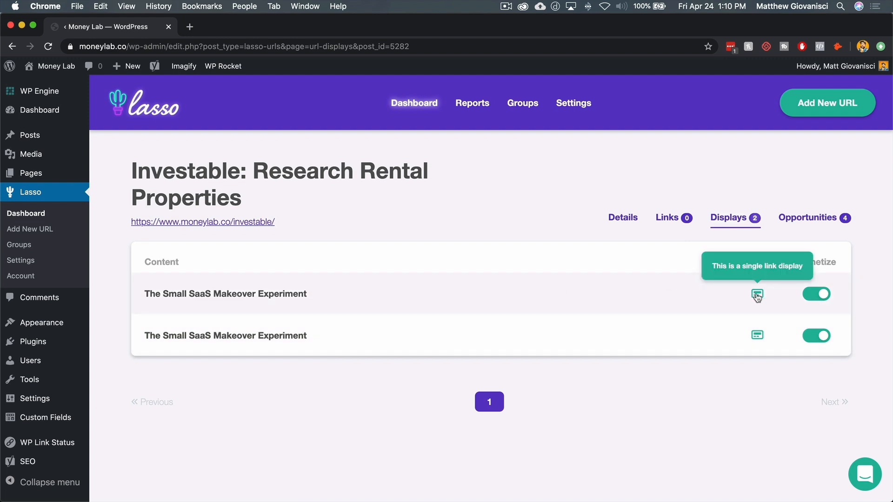
left_click(757, 296)
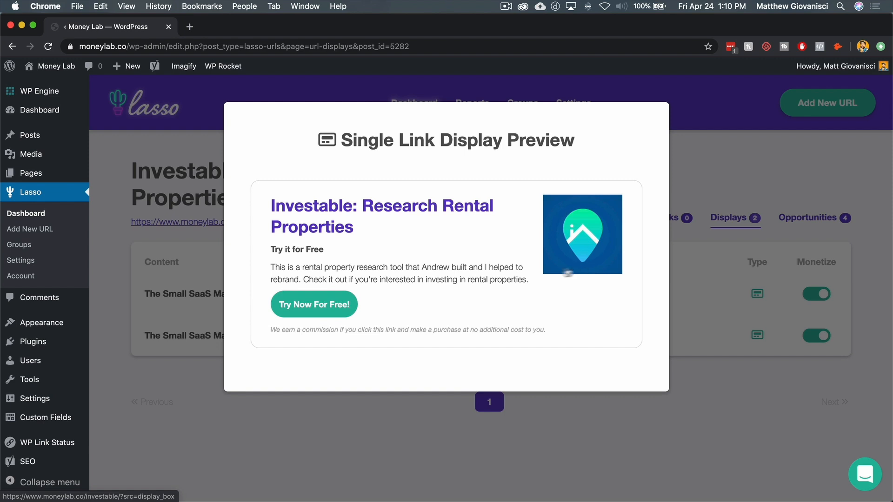
left_click(729, 356)
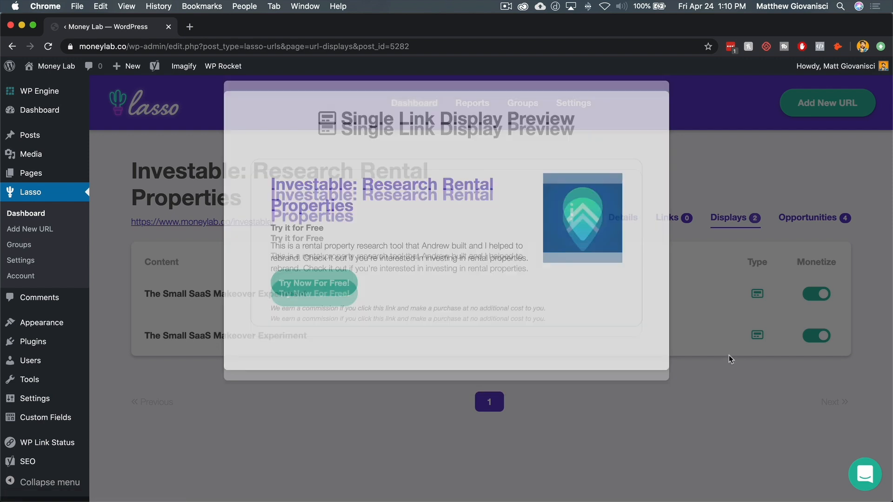
Open the link's monetization opportunities and preview the first Investable keyword mention.
left_click(809, 223)
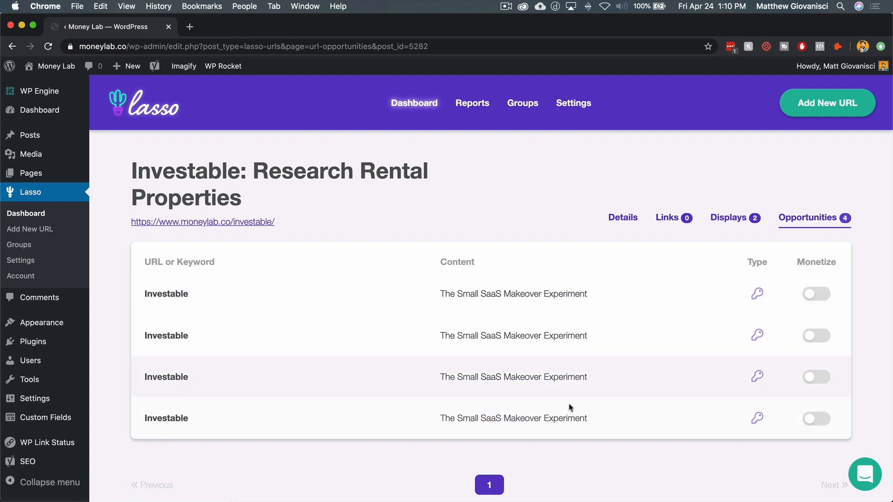
mouse_move(761, 298)
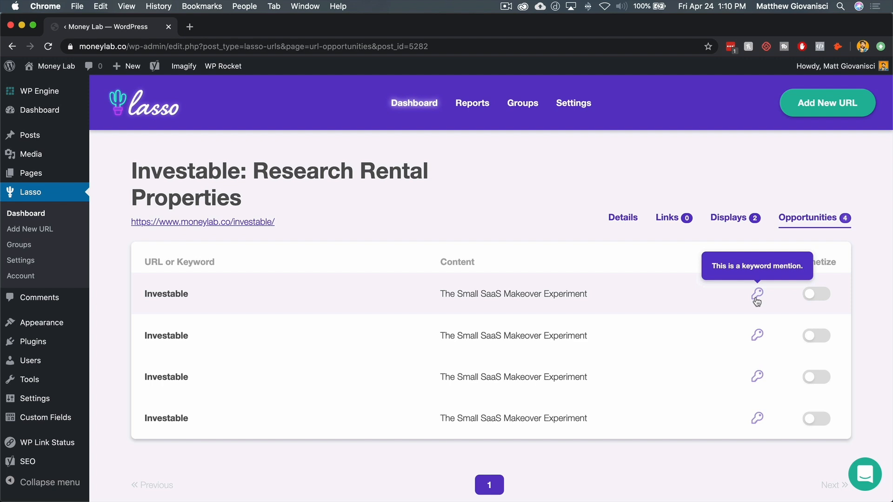
left_click(757, 298)
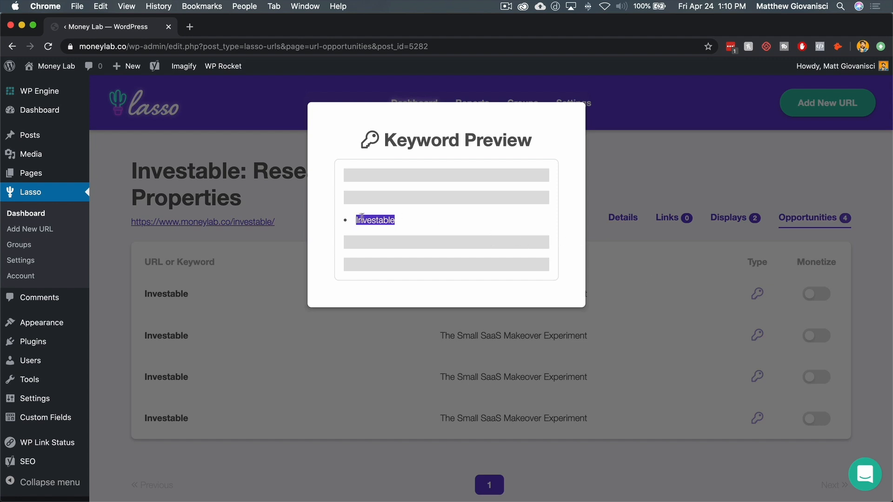
Preview the second, third and fourth Investable keyword mentions among the link's monetization opportunities.
left_click(703, 286)
left_click(757, 335)
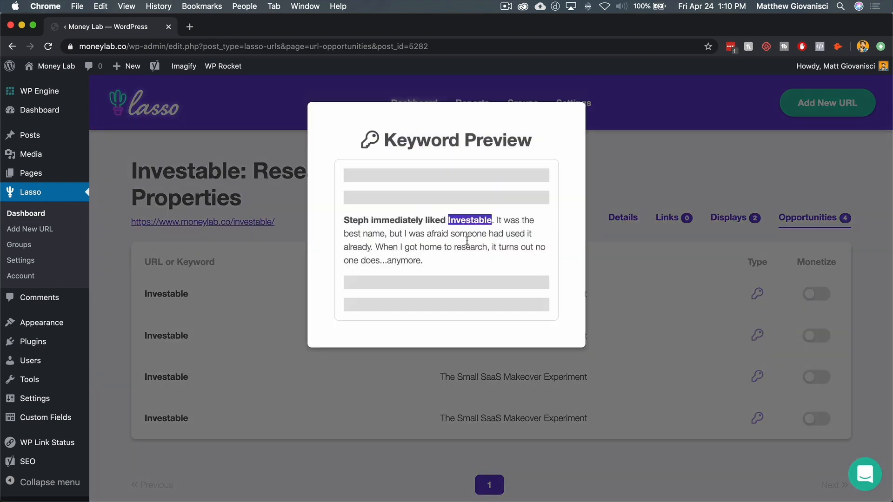
left_click(628, 285)
left_click(758, 376)
left_click(707, 358)
left_click(757, 417)
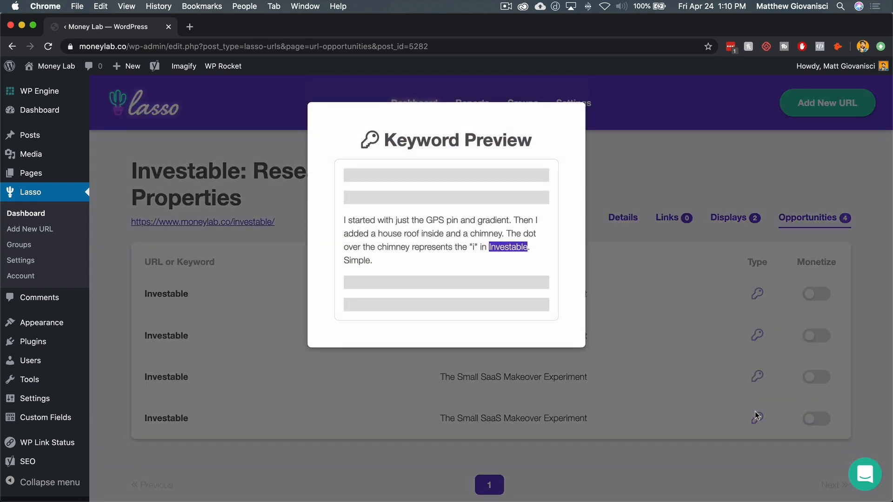
left_click(728, 388)
Recheck the first Investable keyword mention, and monetize it with the Investable: Research Rental Properties link.
left_click(759, 295)
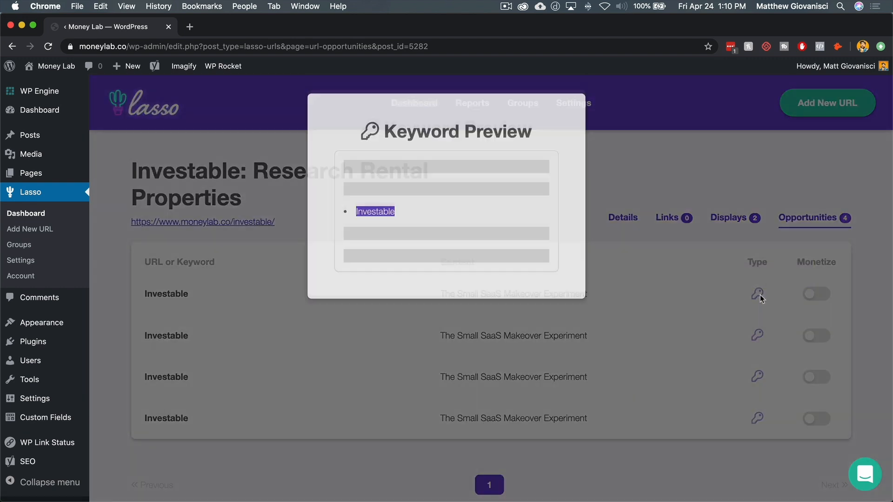
left_click(761, 297)
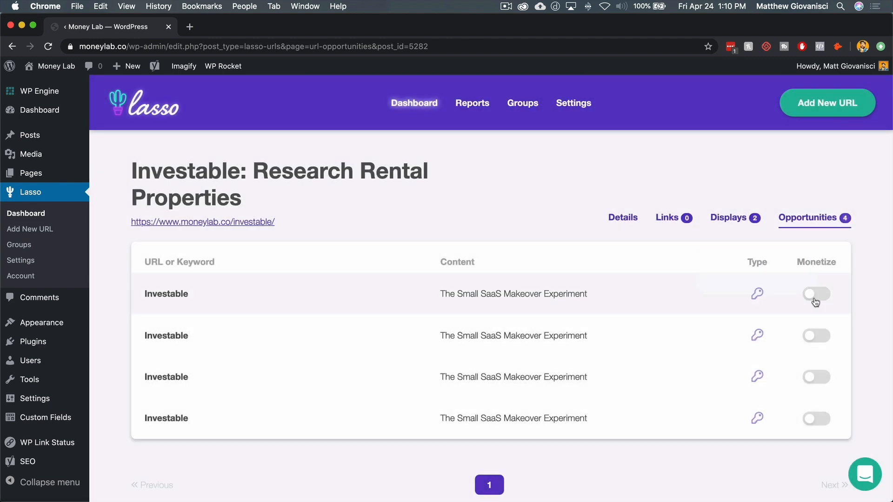
left_click(815, 295)
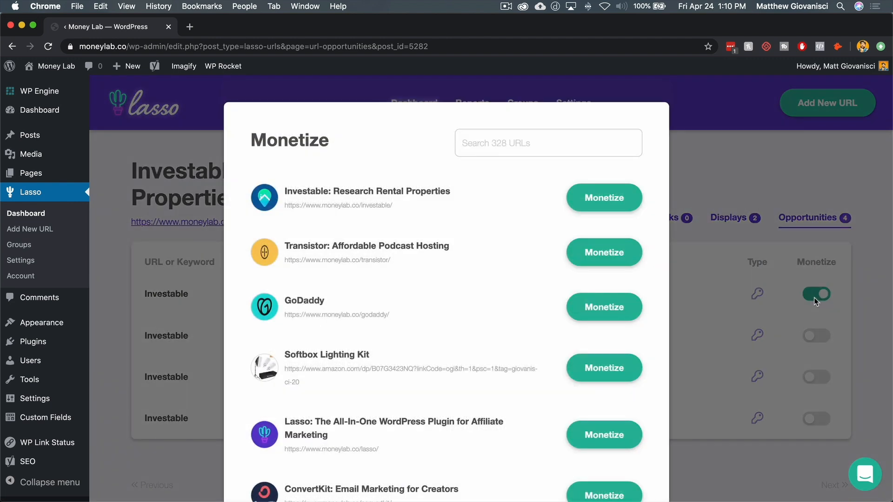
left_click(633, 199)
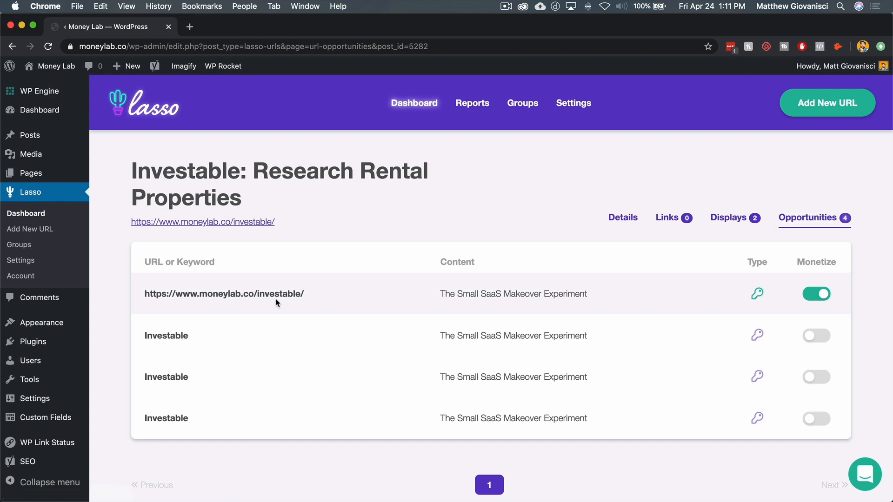
left_click(49, 47)
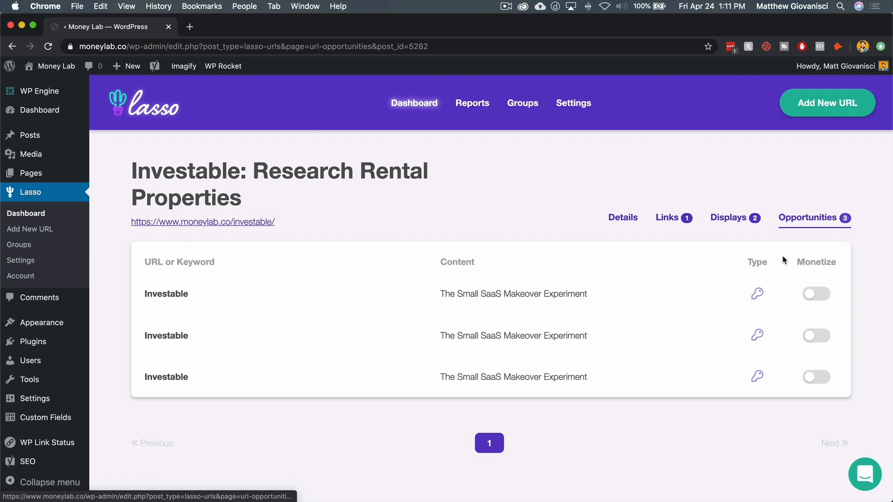
Check where Investable is used as a link, and preview its text link in The Small SaaS Makeover Experiment.
mouse_move(752, 378)
left_click(675, 221)
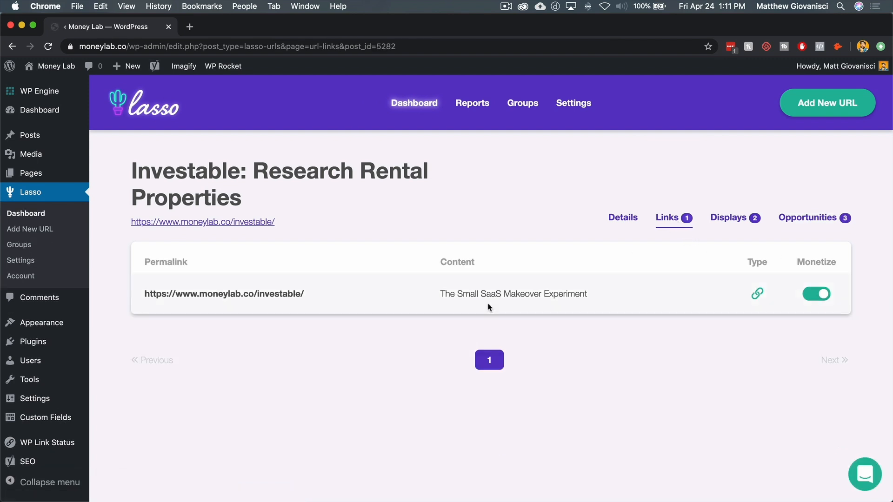
left_click(757, 294)
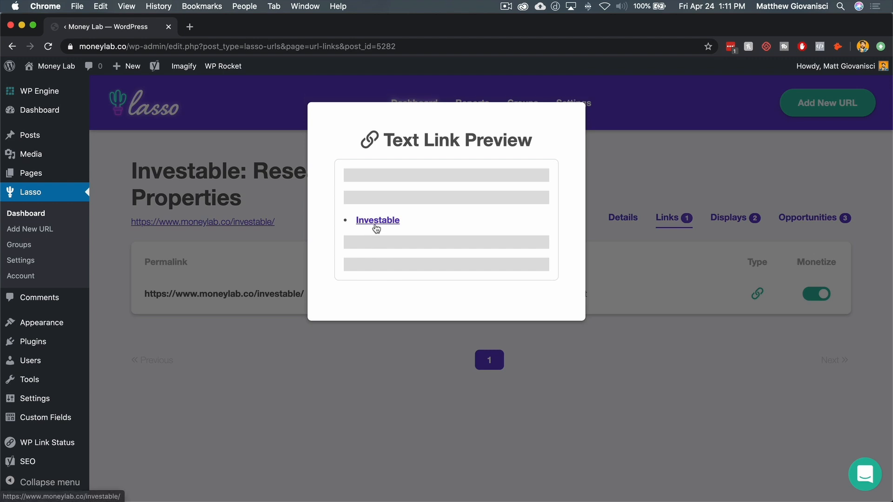
left_click(372, 392)
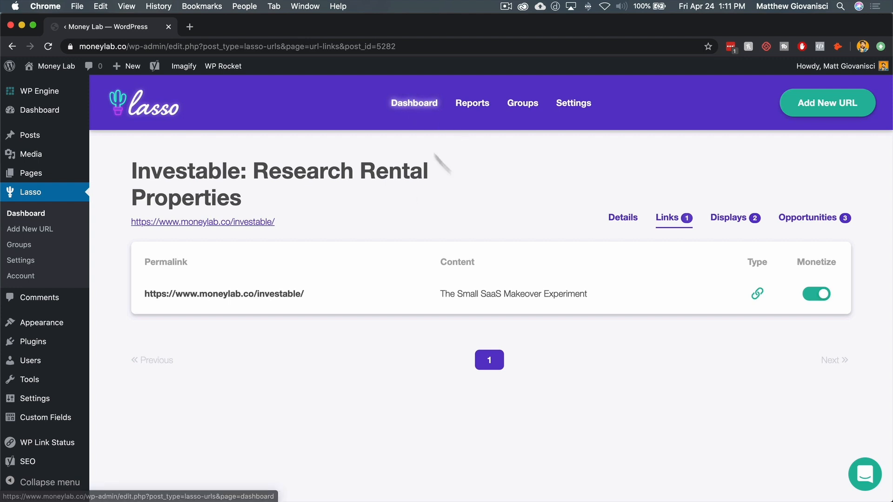
Return to the Investable link's details and open the support chat.
left_click(624, 223)
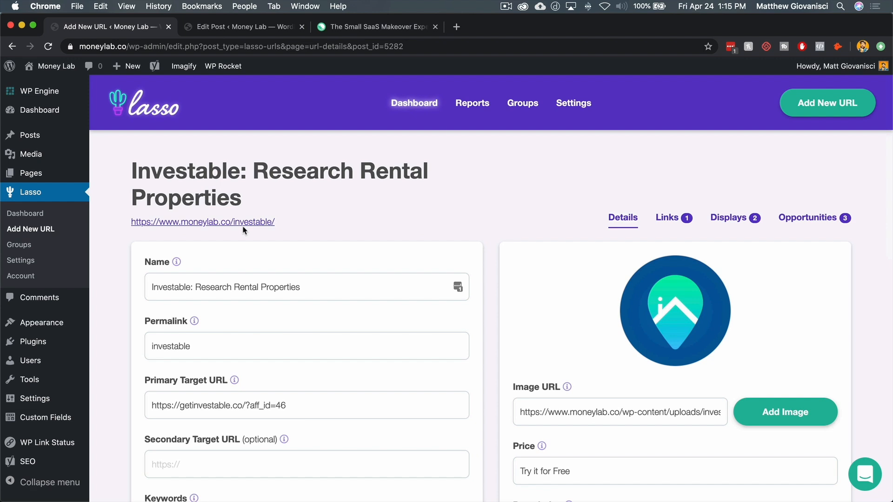
left_click(857, 481)
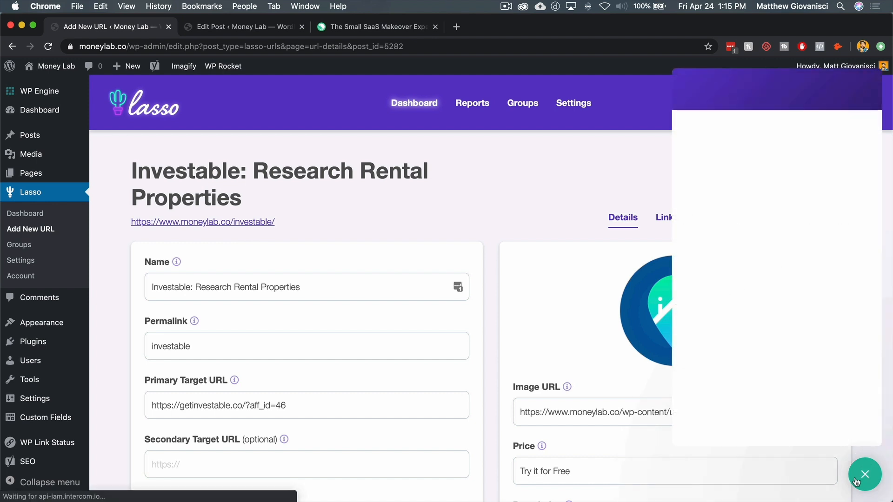